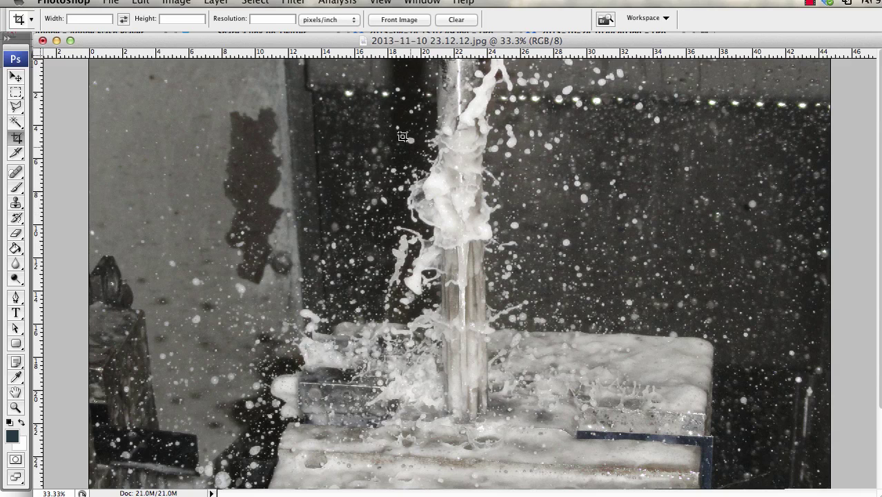
- Open the File menu and close it without choosing a command
click(113, 3)
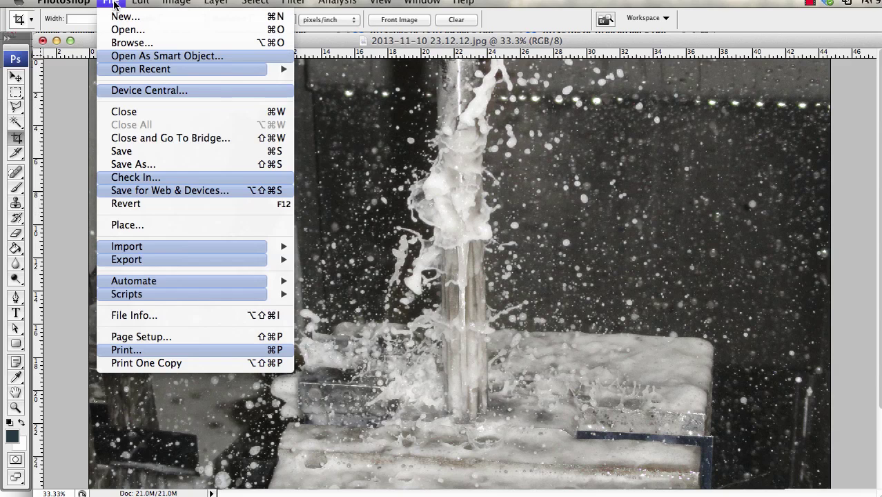
click(114, 3)
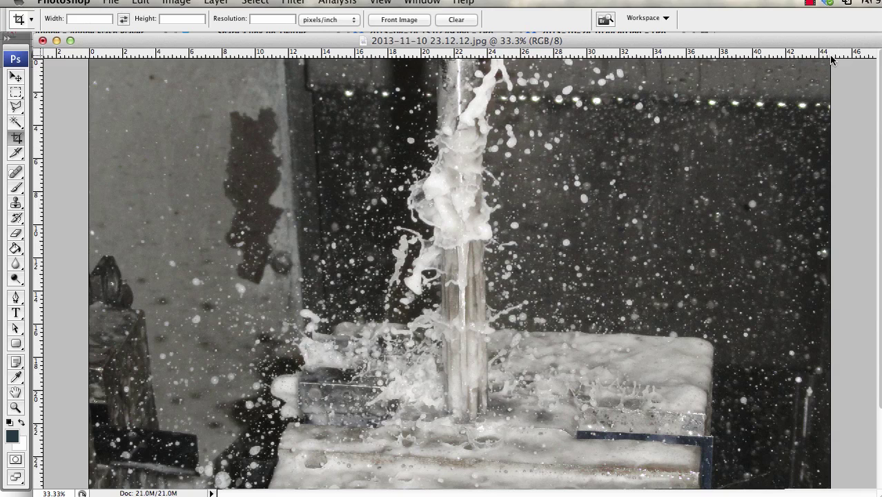
- In Image Size, set the document width to 12 inches, giving 864 × 612 pixels at 72 ppi
click(177, 3)
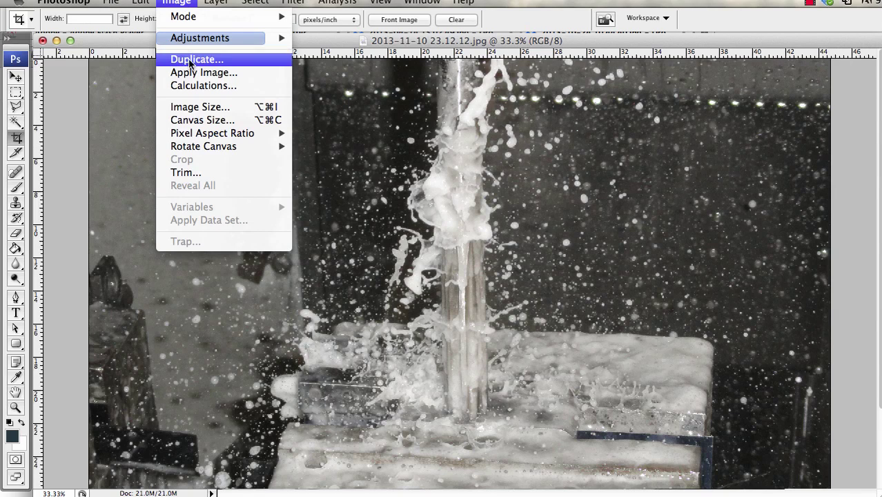
click(194, 109)
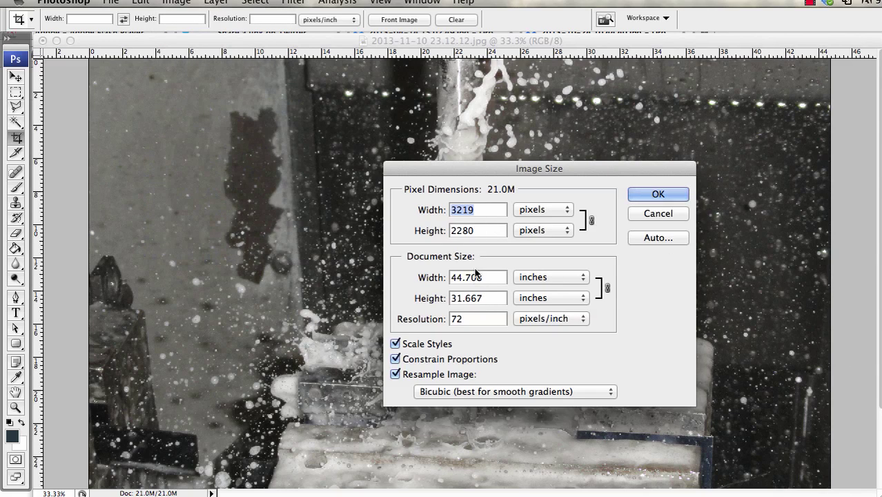
click(469, 277)
double_click(469, 277)
text(12)
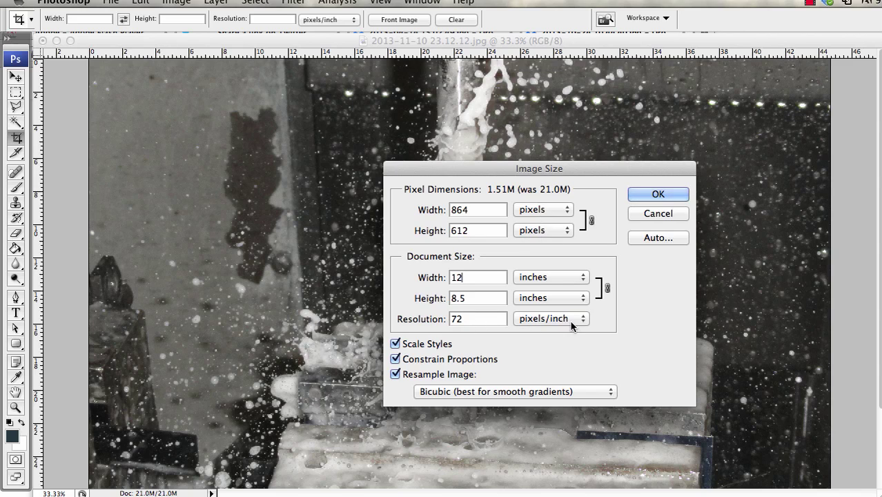
- Apply the 864 × 612 resize and save the photo as Machining1.jpg at JPEG quality 12
click(657, 194)
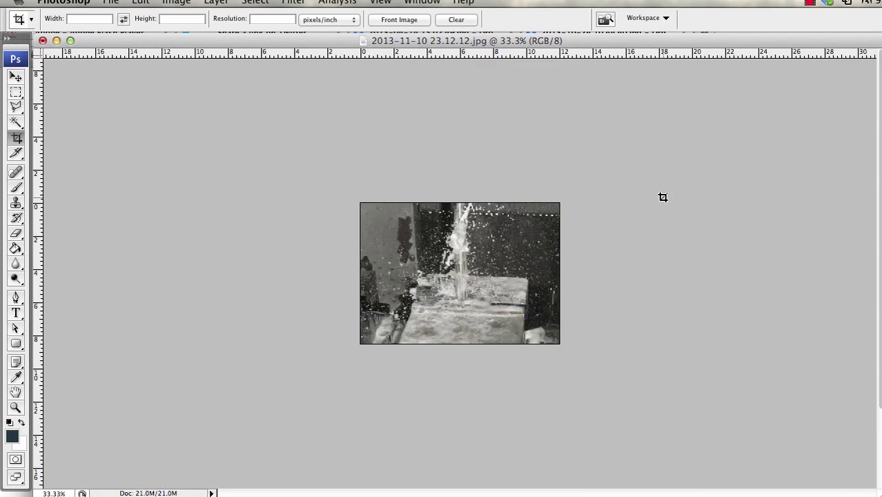
key(super+shift+s)
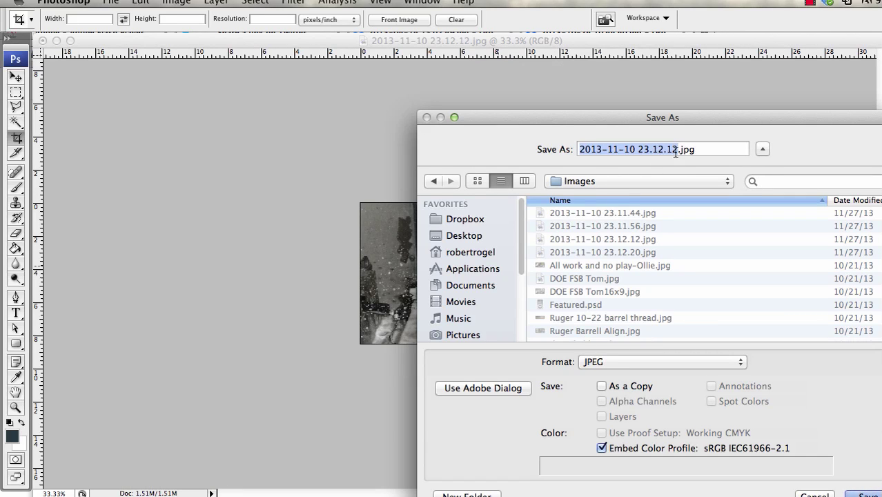
text(Drilling1)
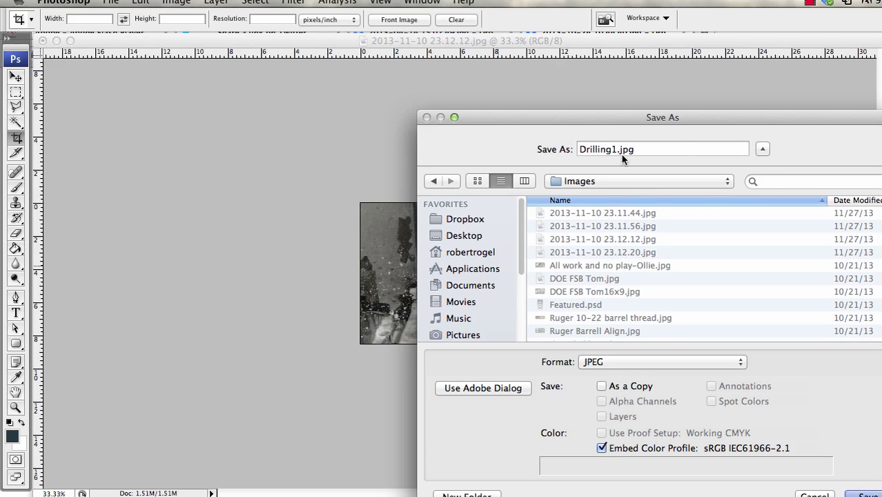
drag(600, 148, 572, 145)
text(Machin)
click(866, 494)
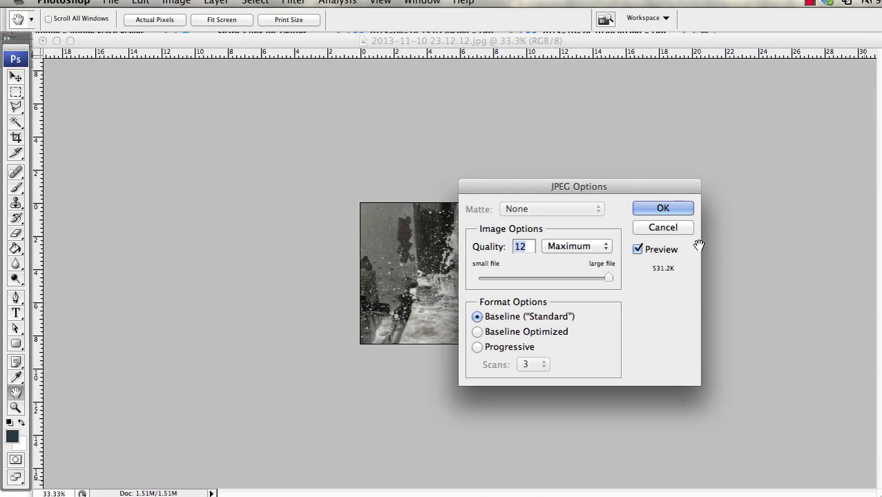
click(663, 209)
- Close Machining1.jpg and type 'liem' into a new Firefox tab's address bar
key(c)
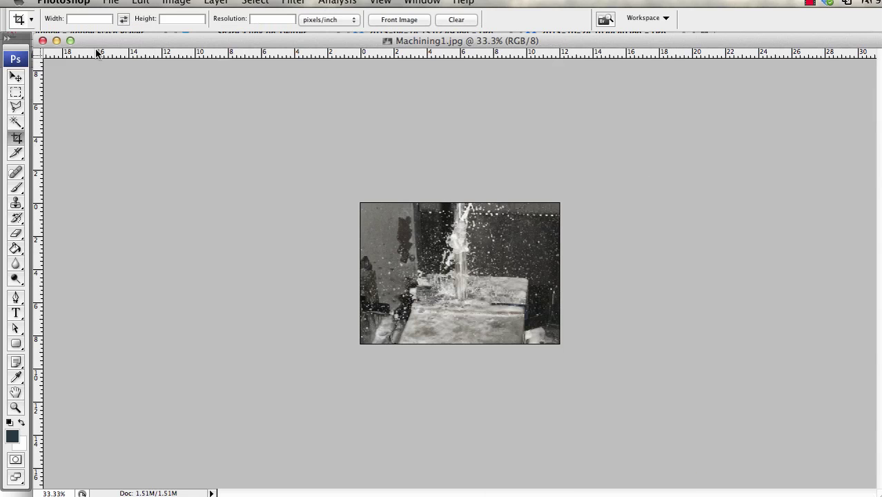
click(43, 41)
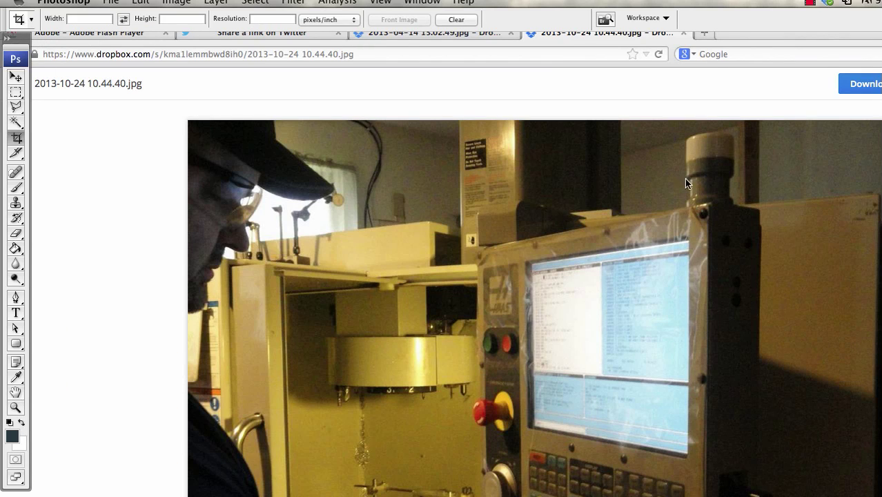
click(737, 33)
click(705, 33)
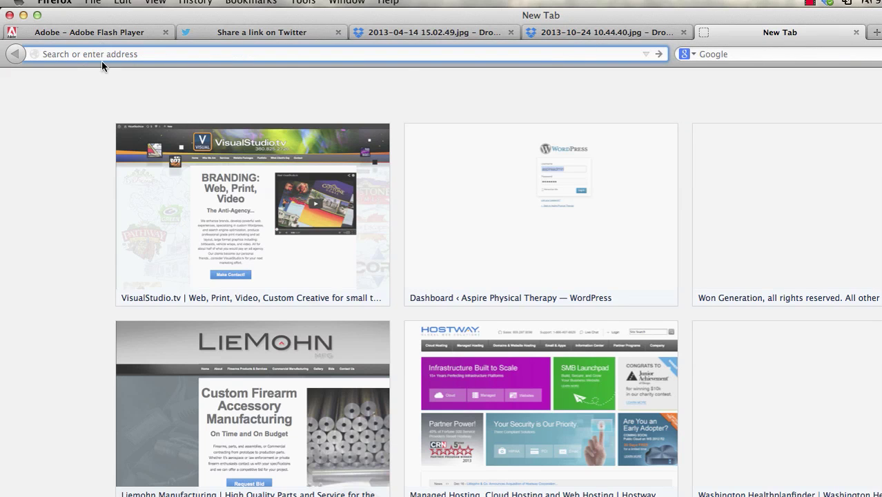
text(liemohnmfg.com/)
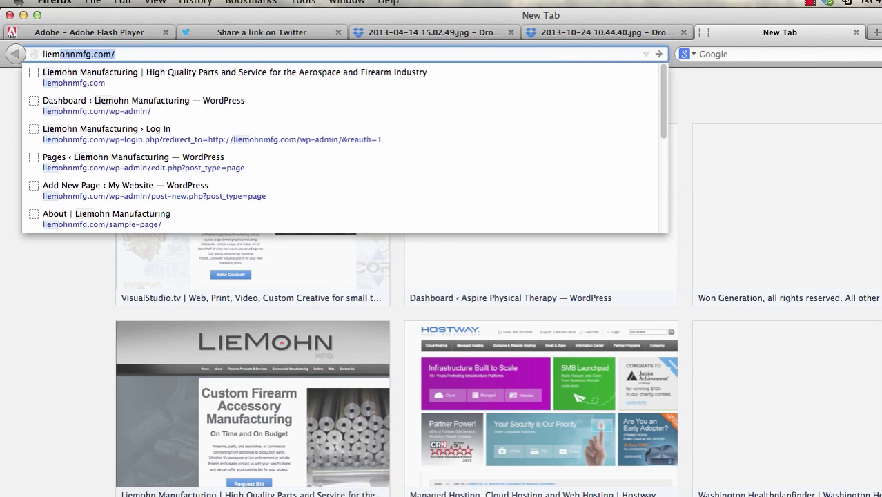
- Log in to the Liemohn Manufacturing WordPress dashboard and start a new post via Posts > Add New
click(79, 107)
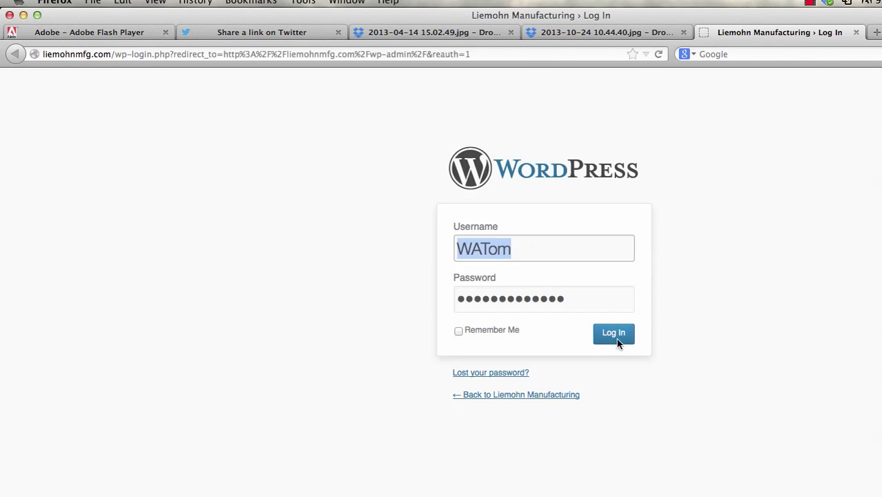
click(616, 335)
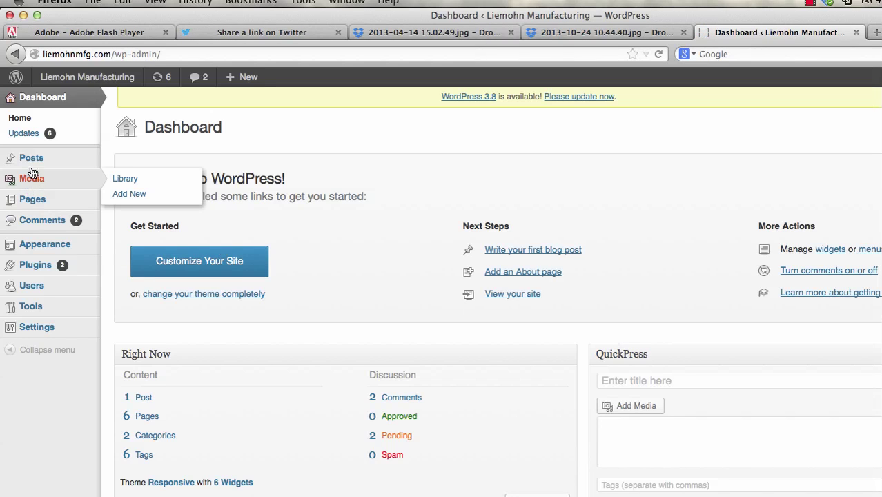
mouse_move(32, 165)
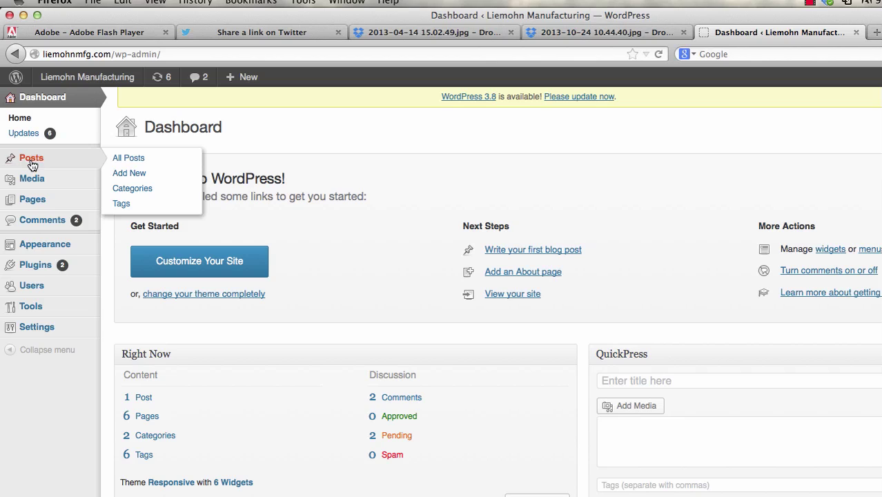
click(130, 174)
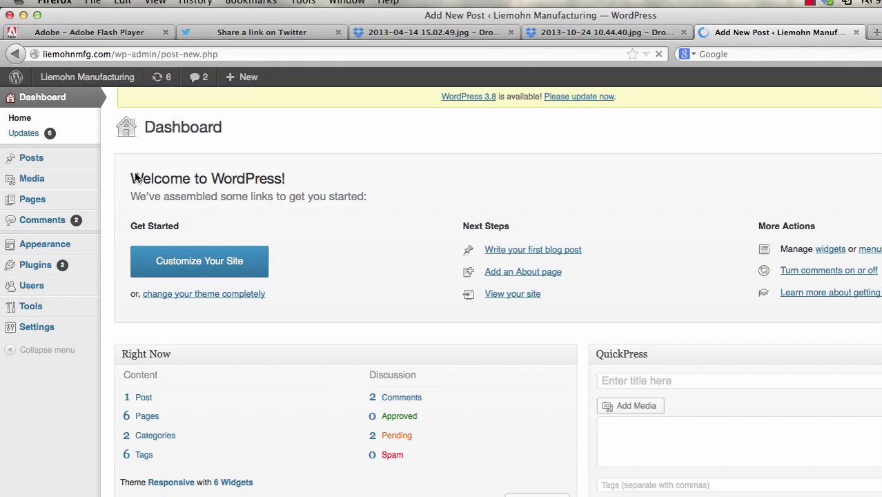
click(148, 161)
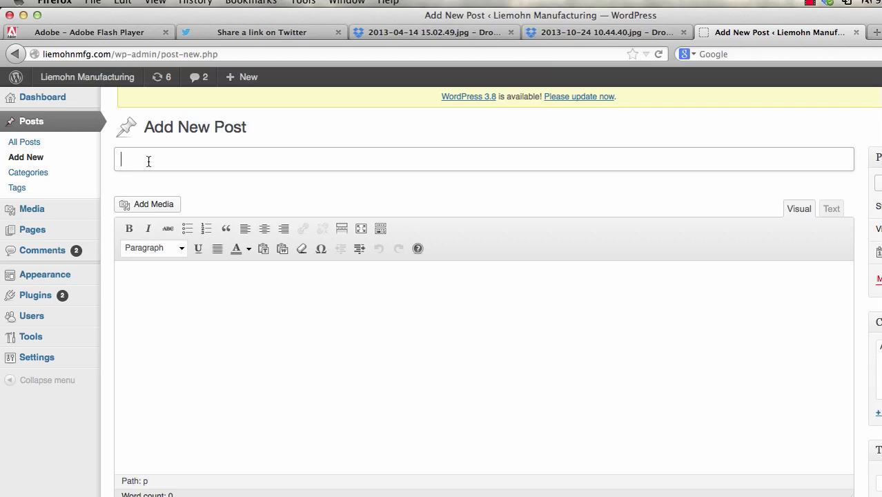
- Enter the title 'Machining in Progress' and an opening body line about machining a barrel
text(Machining in progress)
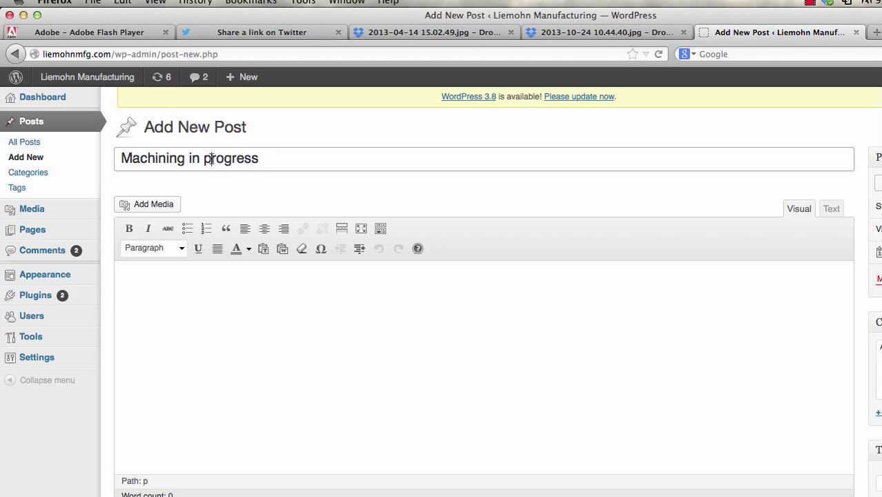
drag(207, 158, 203, 158)
text(P)
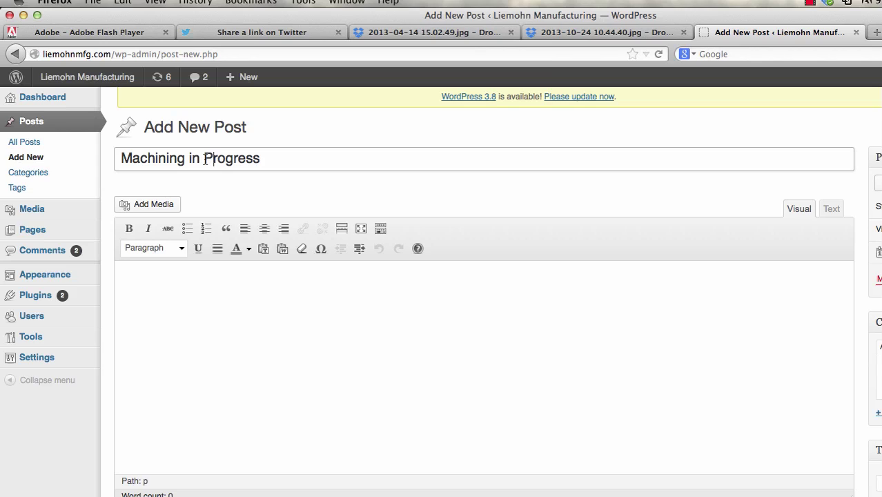
click(337, 297)
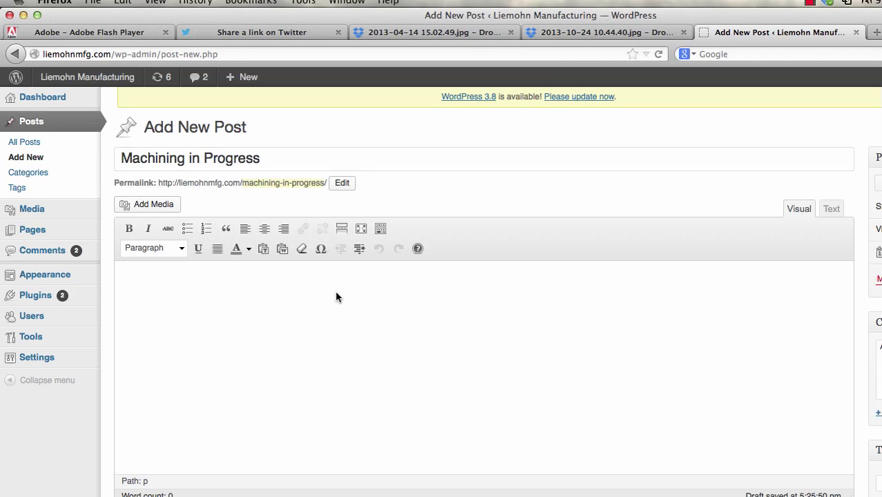
text(Here is Tom machining a barrel...)
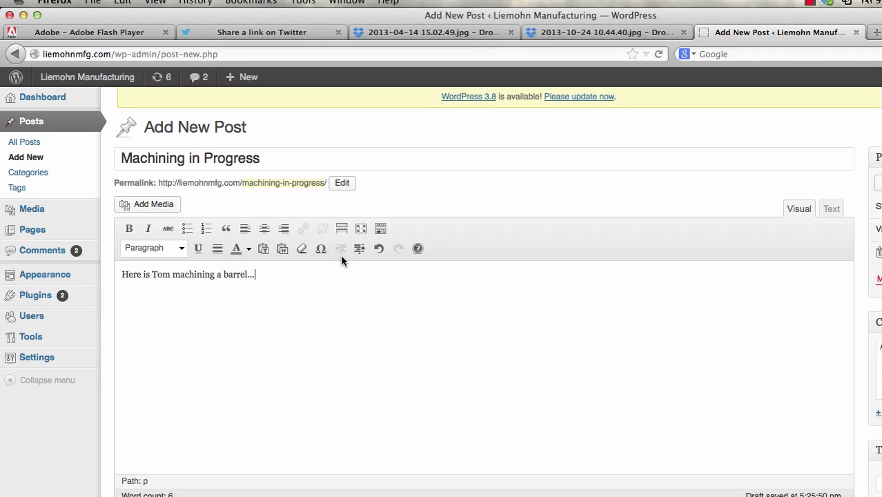
key(Return)
- Upload Machining1.jpg from the Images folder through Insert Media > Upload Files
click(151, 204)
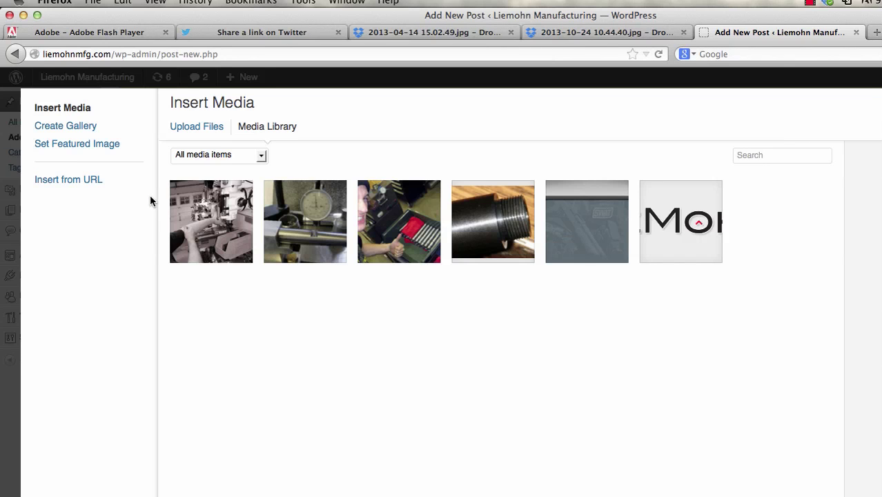
click(206, 131)
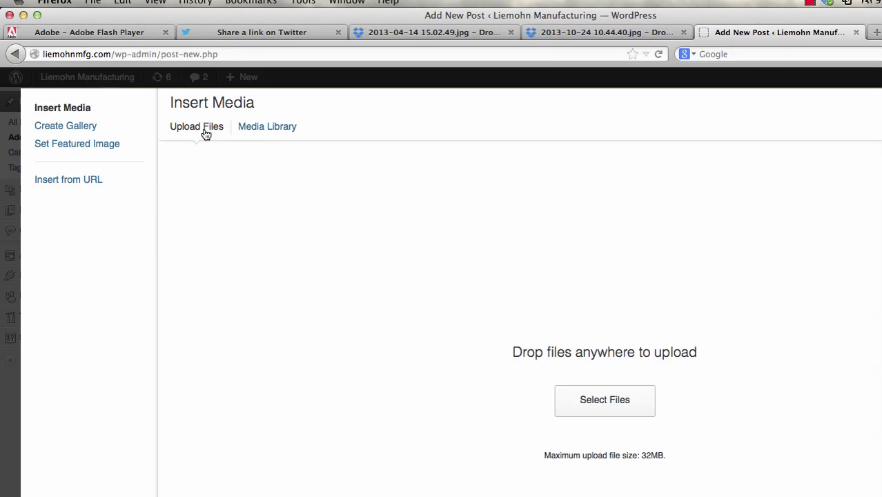
click(613, 404)
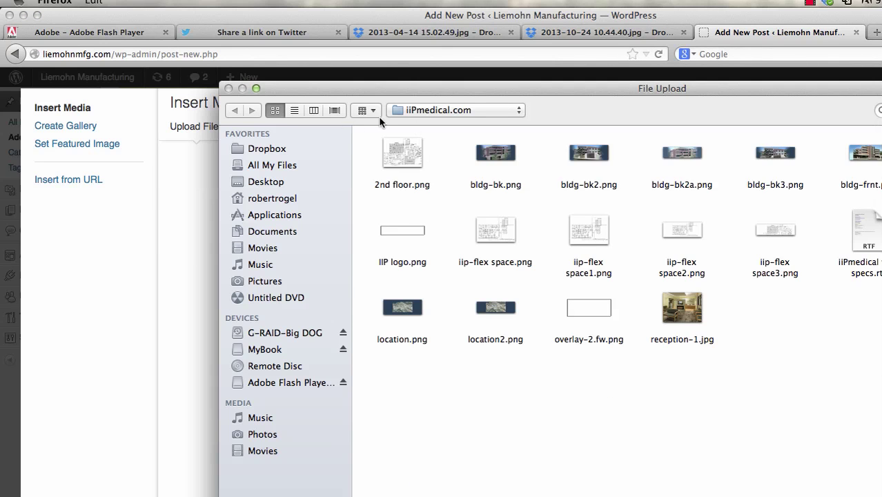
click(430, 109)
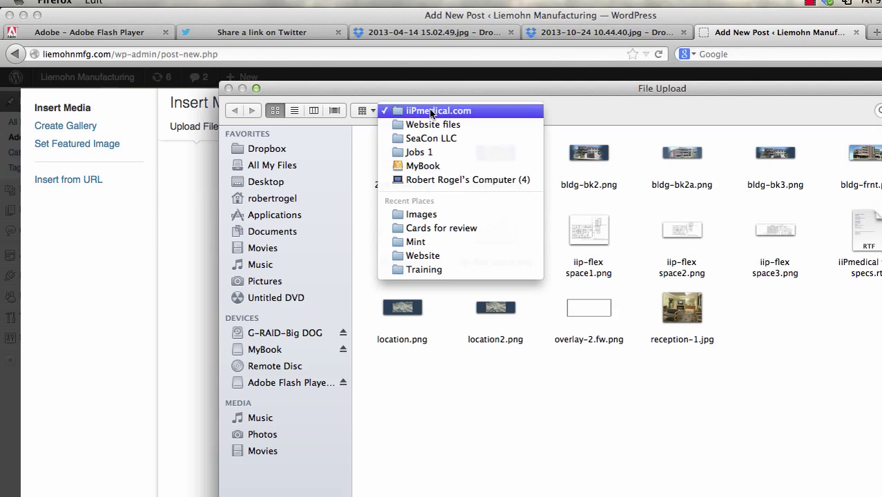
click(431, 217)
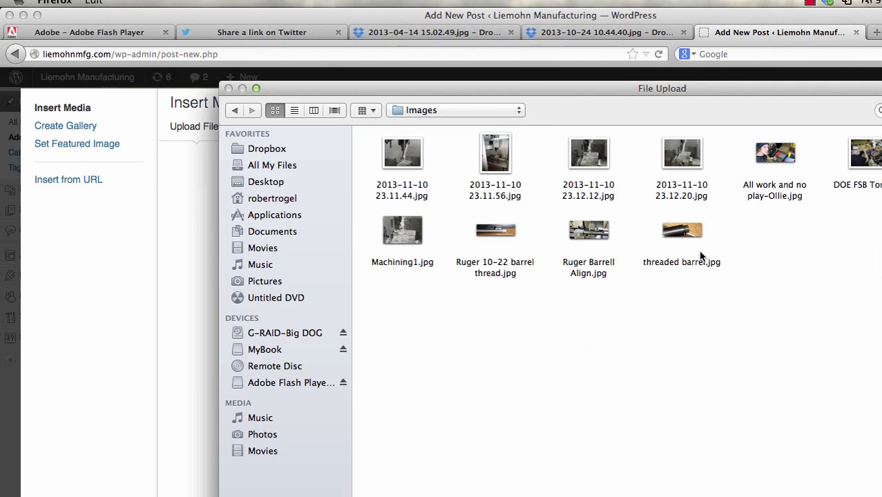
click(408, 238)
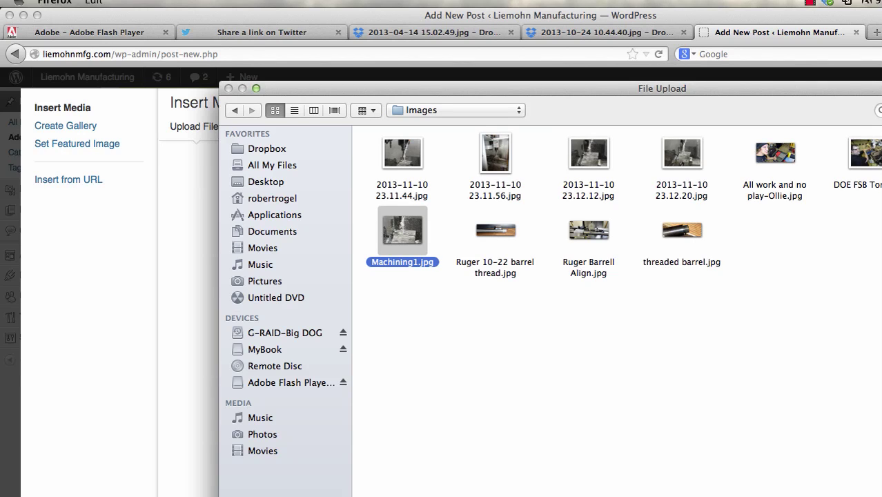
key(Return)
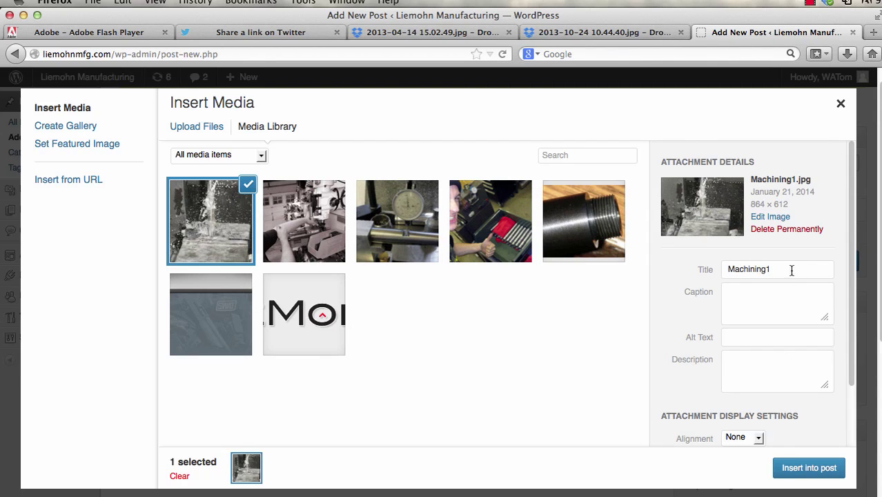
- Insert the uploaded Machining1 photo into the post and publish it
click(817, 469)
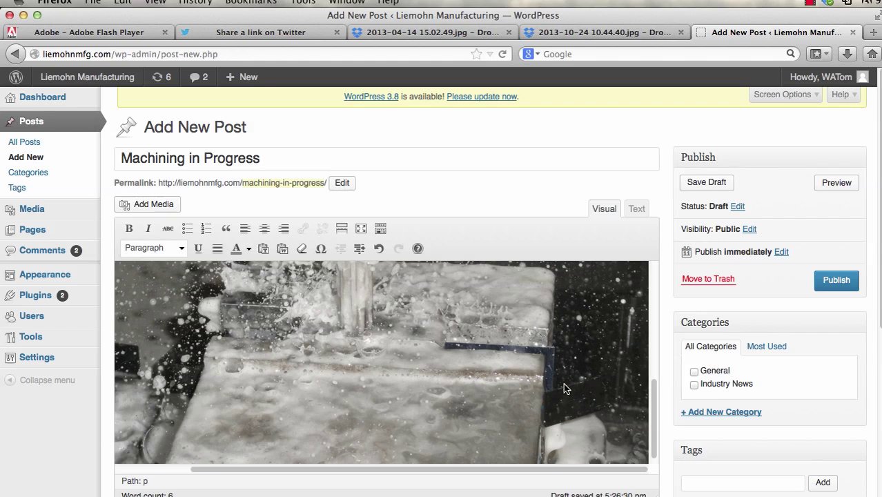
scroll(431, 351, up, 10)
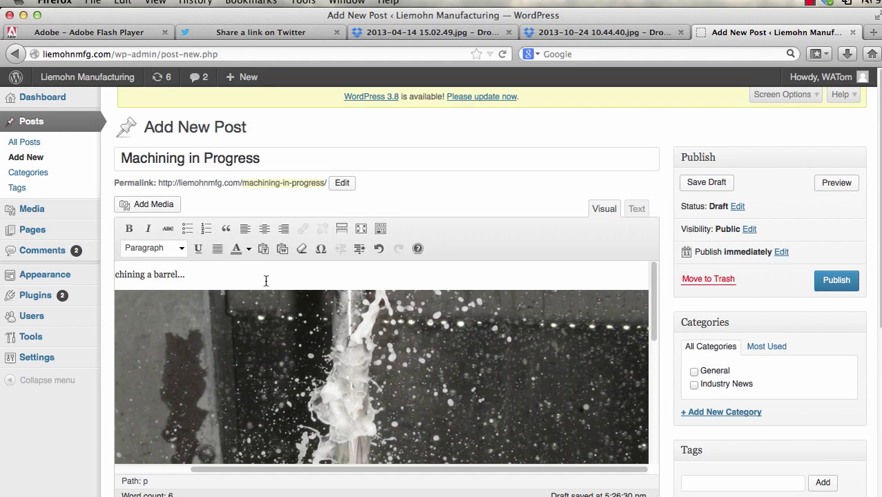
click(834, 284)
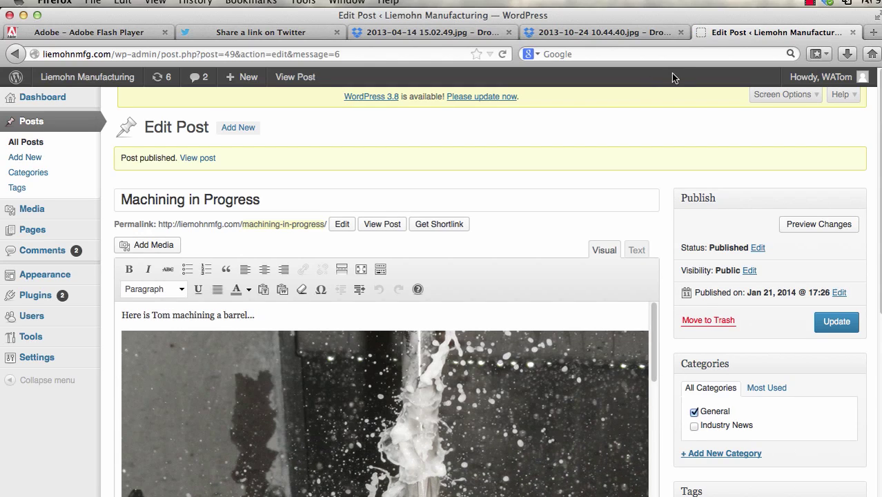
- Load liemohnmfg.com in a new tab and open the live Machining in Progress post, scrolling through it
click(873, 32)
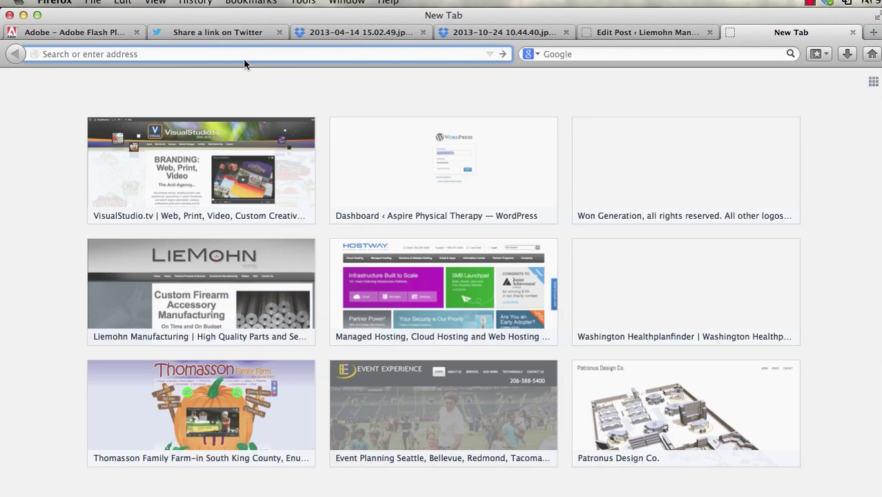
text(liemohnmfg.com/)
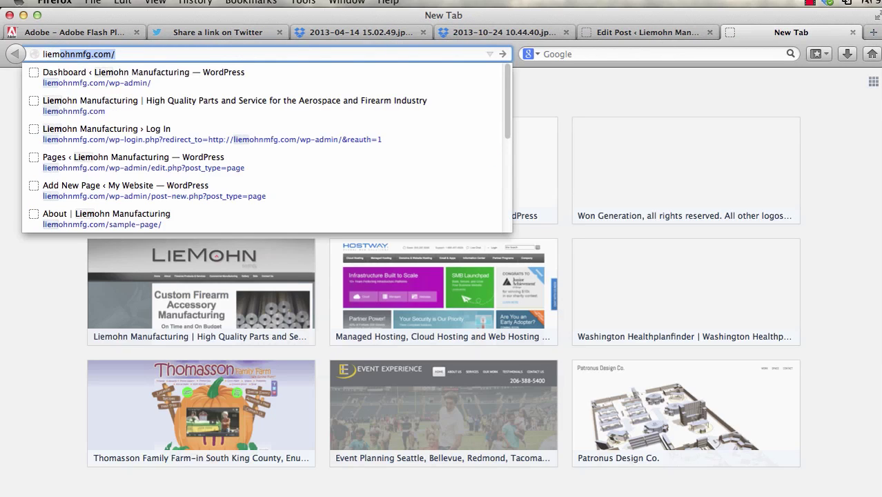
click(100, 110)
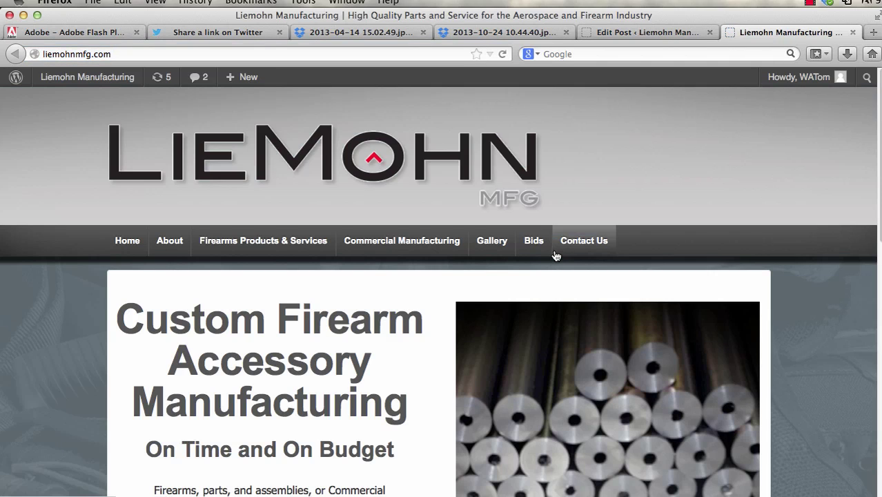
scroll(554, 253, down, 10)
scroll(557, 258, down, 1)
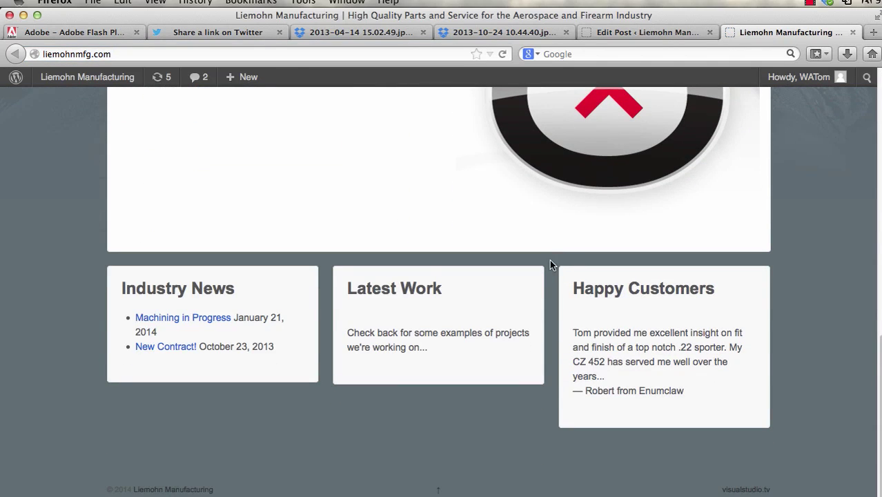
click(197, 322)
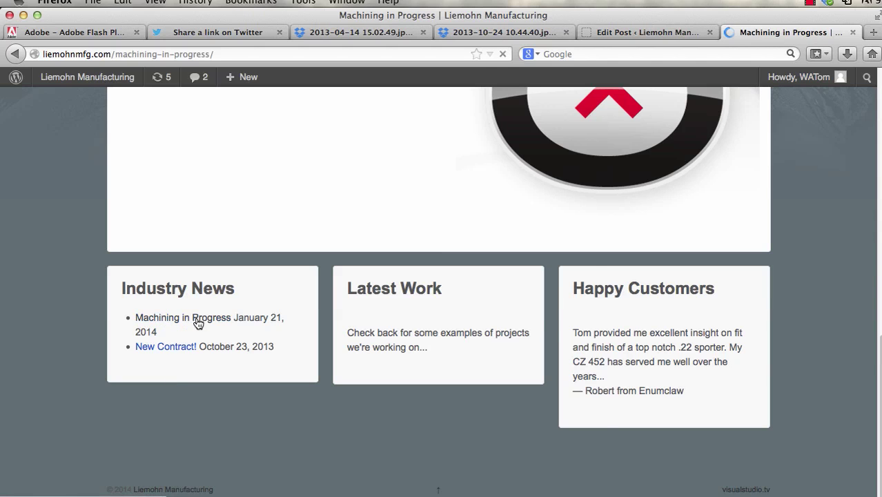
scroll(419, 342, down, 5)
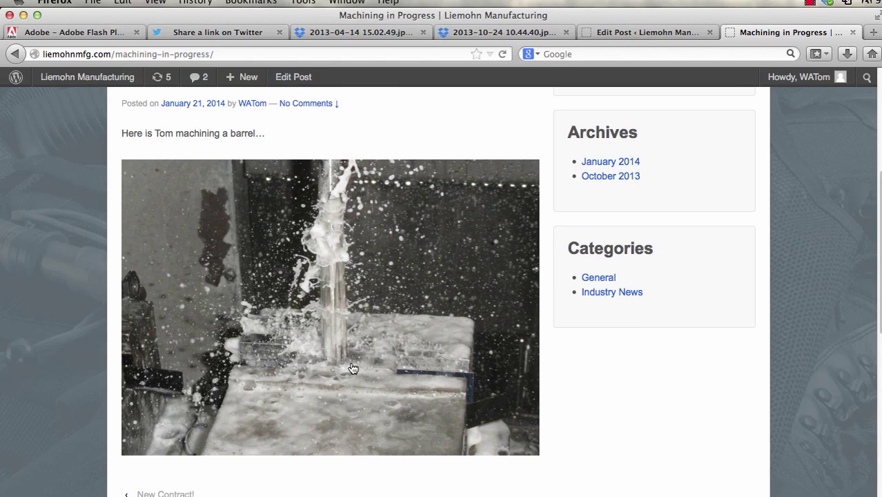
scroll(354, 288, down, 5)
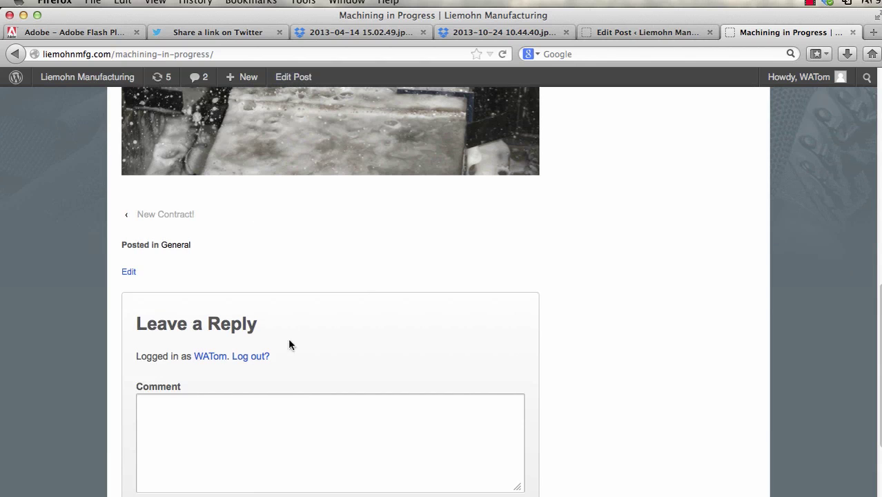
scroll(309, 380, down, 3)
scroll(329, 315, up, 15)
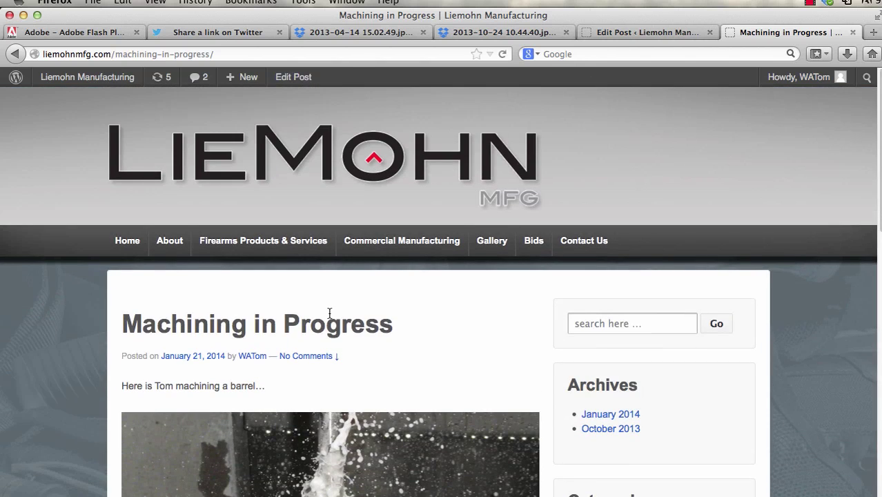
- Return to the WordPress admin and open Settings > Discussion
click(642, 34)
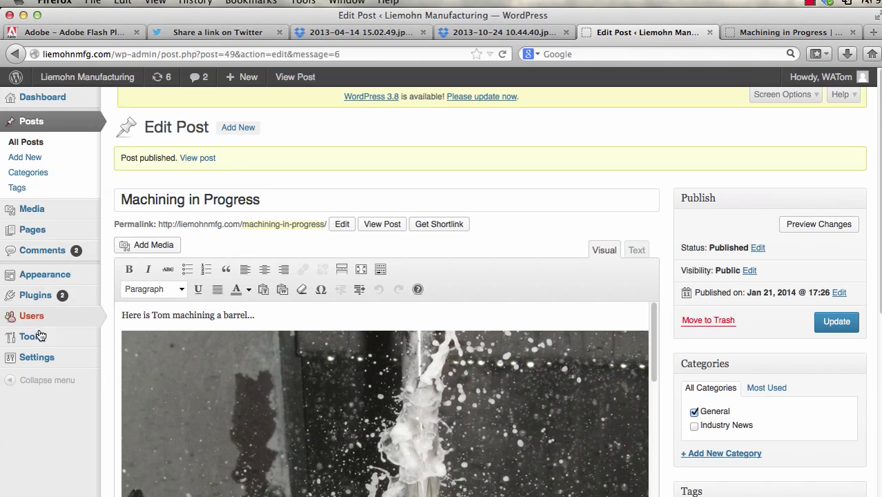
mouse_move(36, 359)
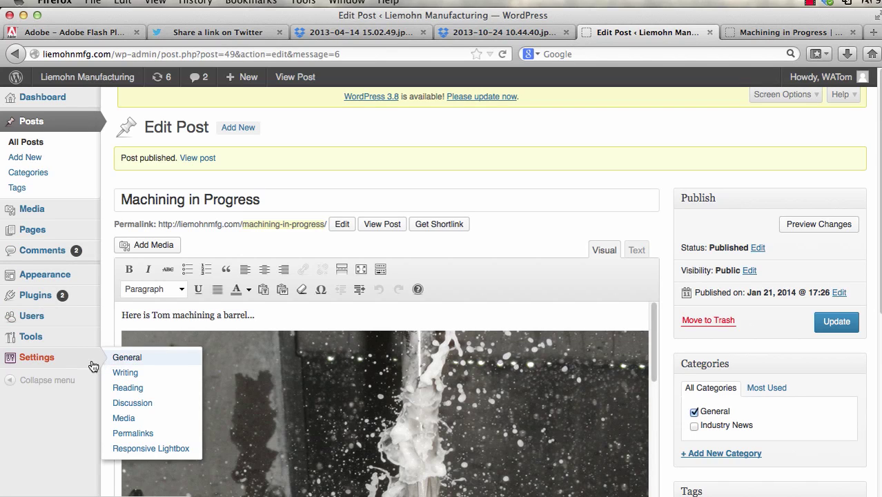
click(36, 361)
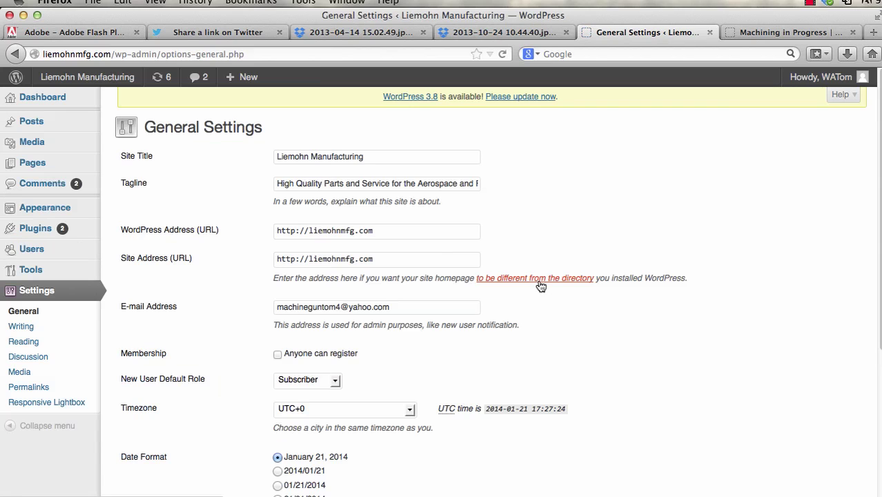
scroll(164, 213, down, 2)
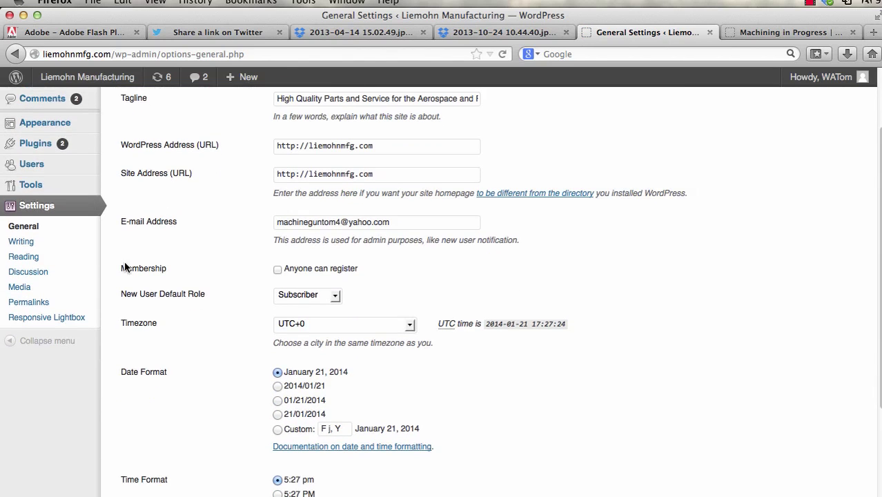
click(37, 272)
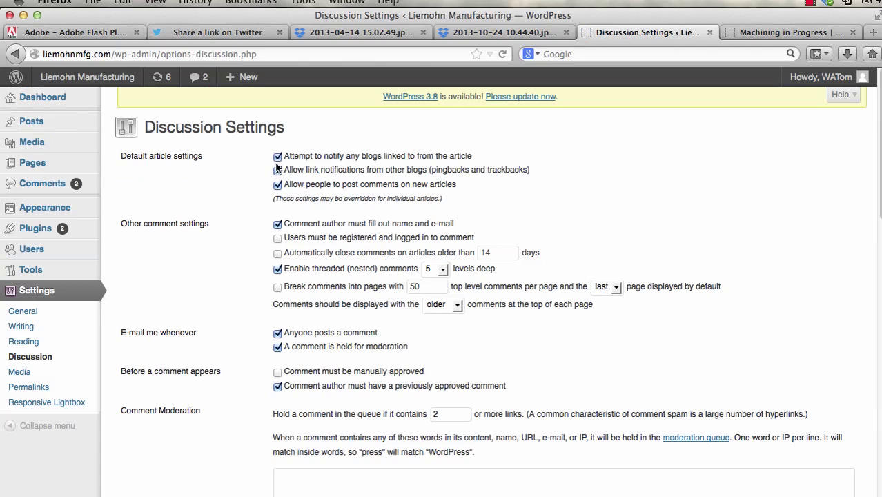
- Uncheck link notifications, pingbacks, new-article comments, commenter requirements and e-mail alerts, then save
click(277, 158)
click(277, 170)
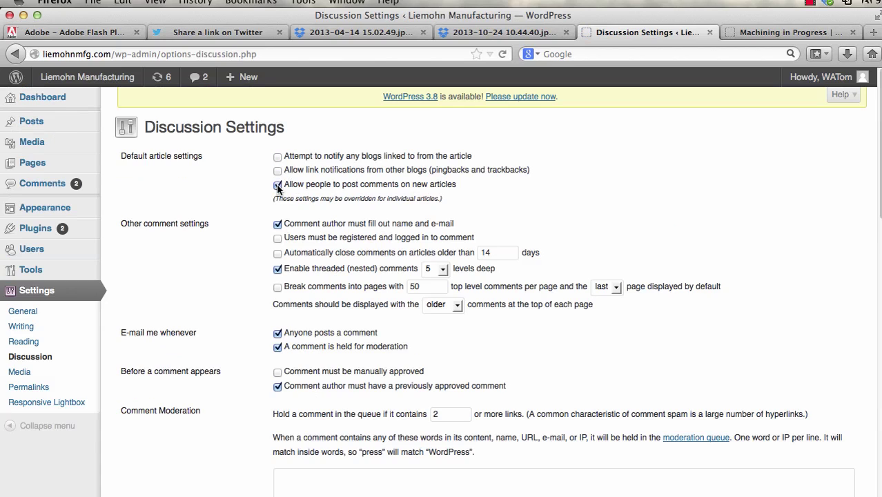
click(278, 223)
click(277, 269)
click(278, 333)
click(277, 347)
click(278, 386)
scroll(419, 286, down, 10)
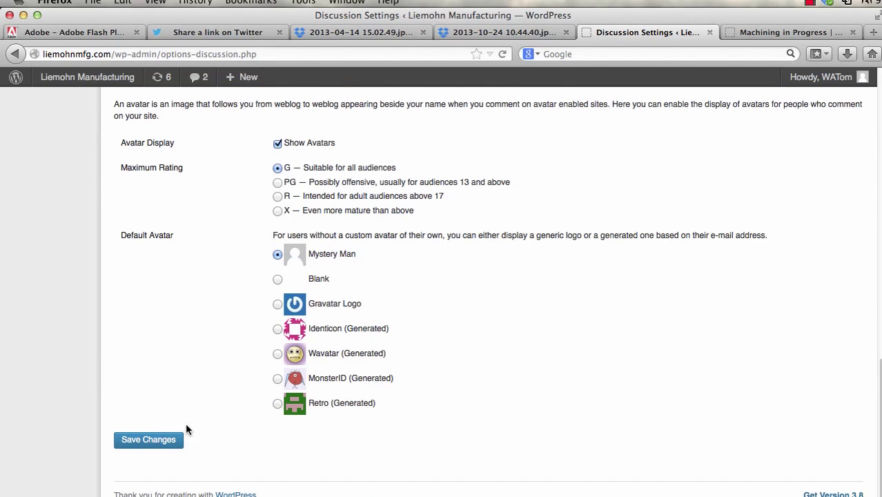
click(150, 440)
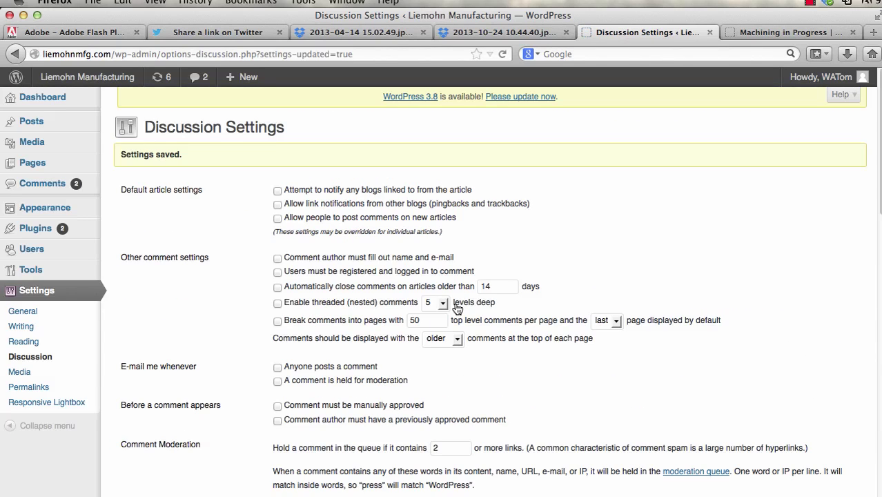